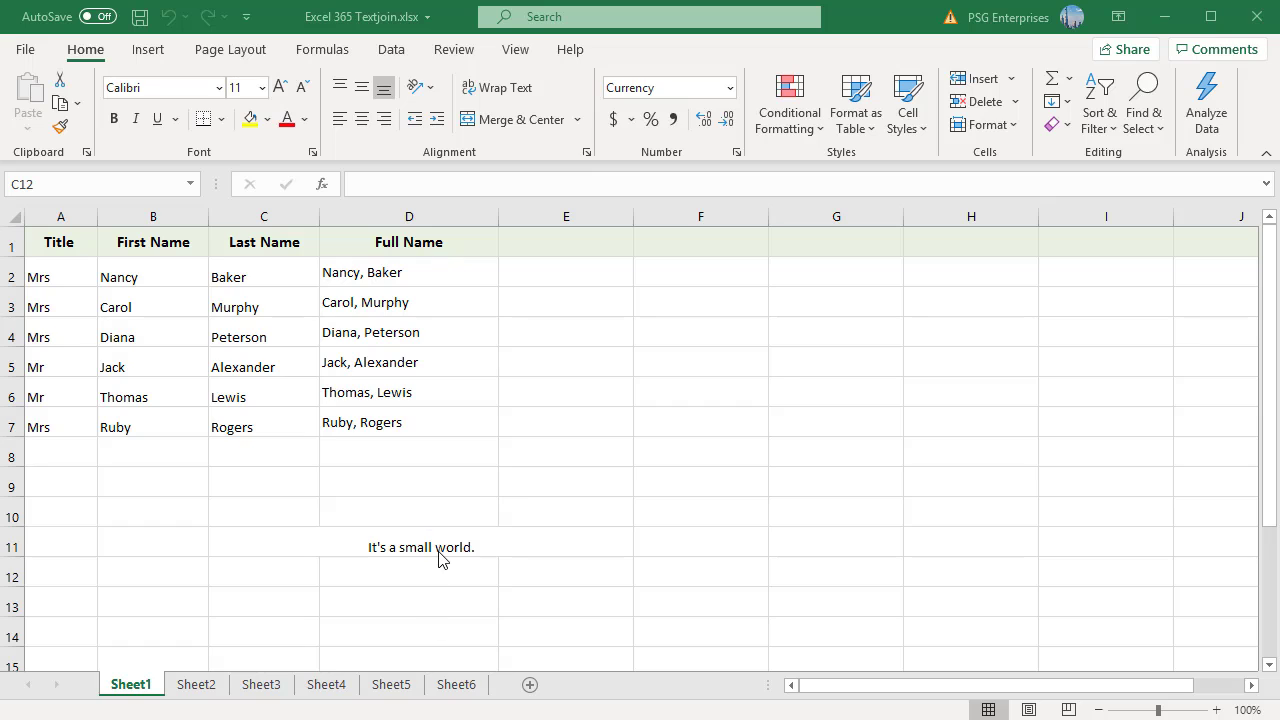
Review the small-world sentence formula and the D2 formula, leaving both unchanged
double_click(517, 547)
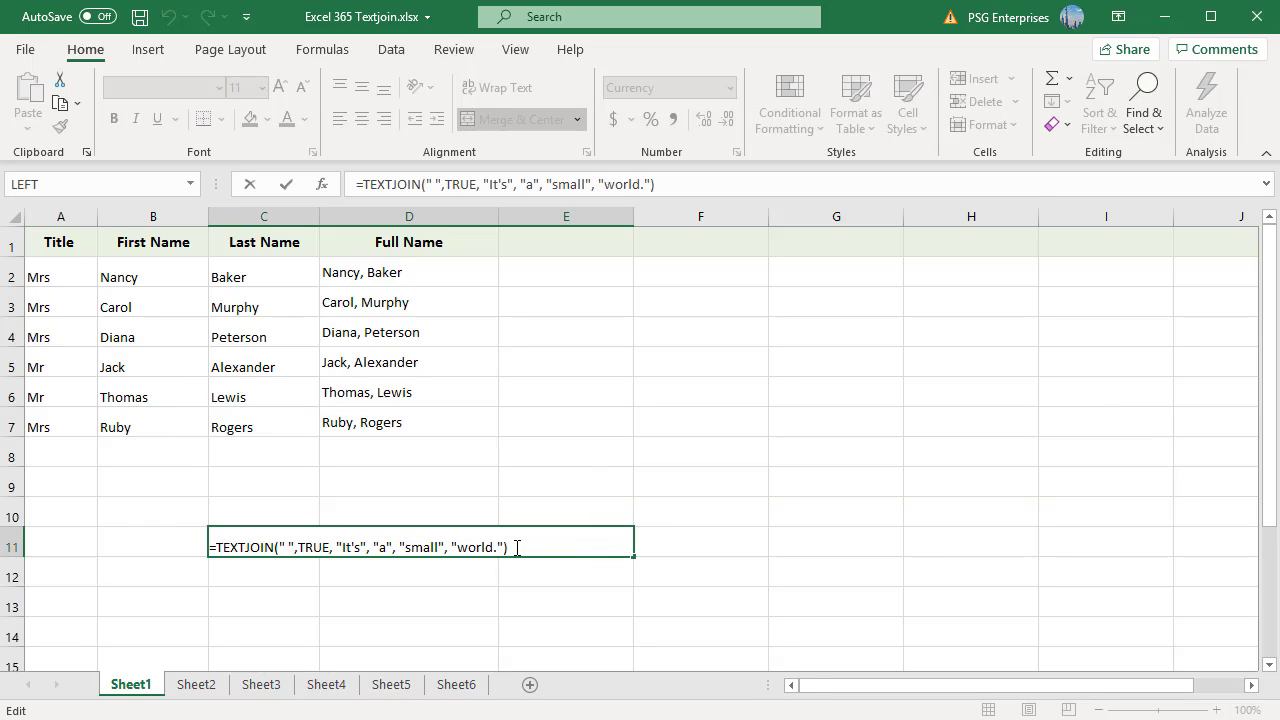
key(Escape)
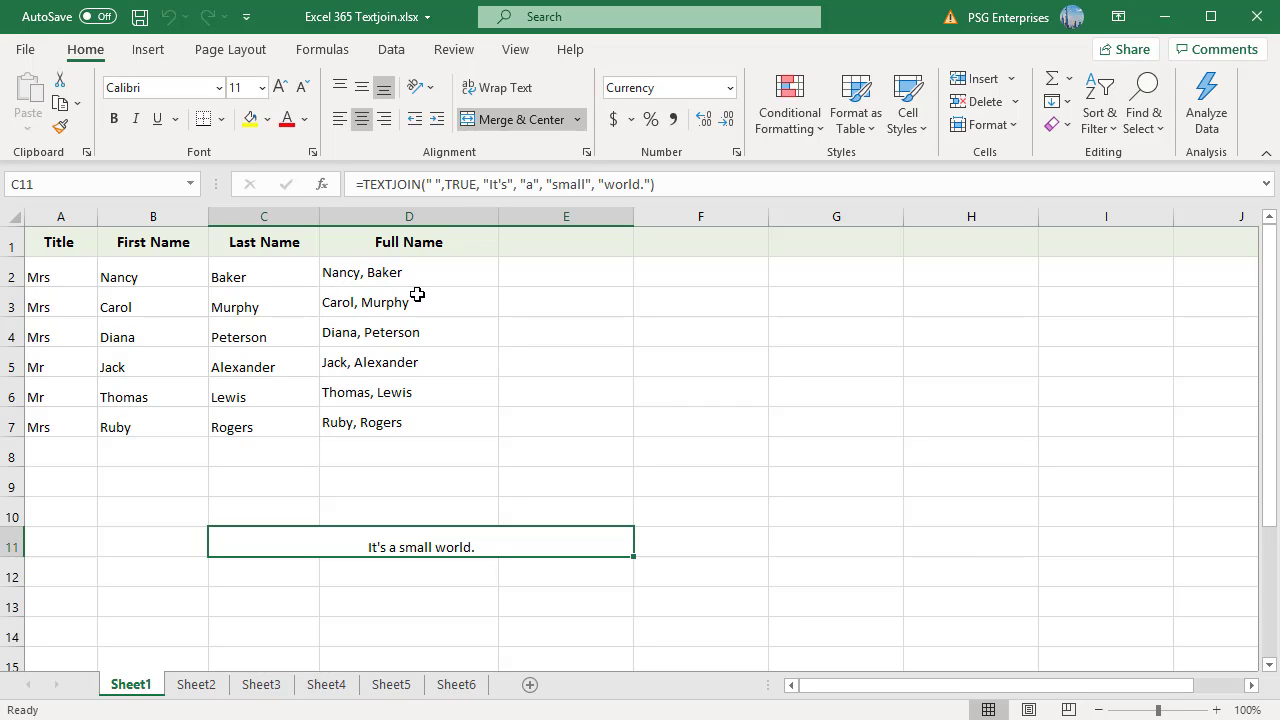
click(478, 281)
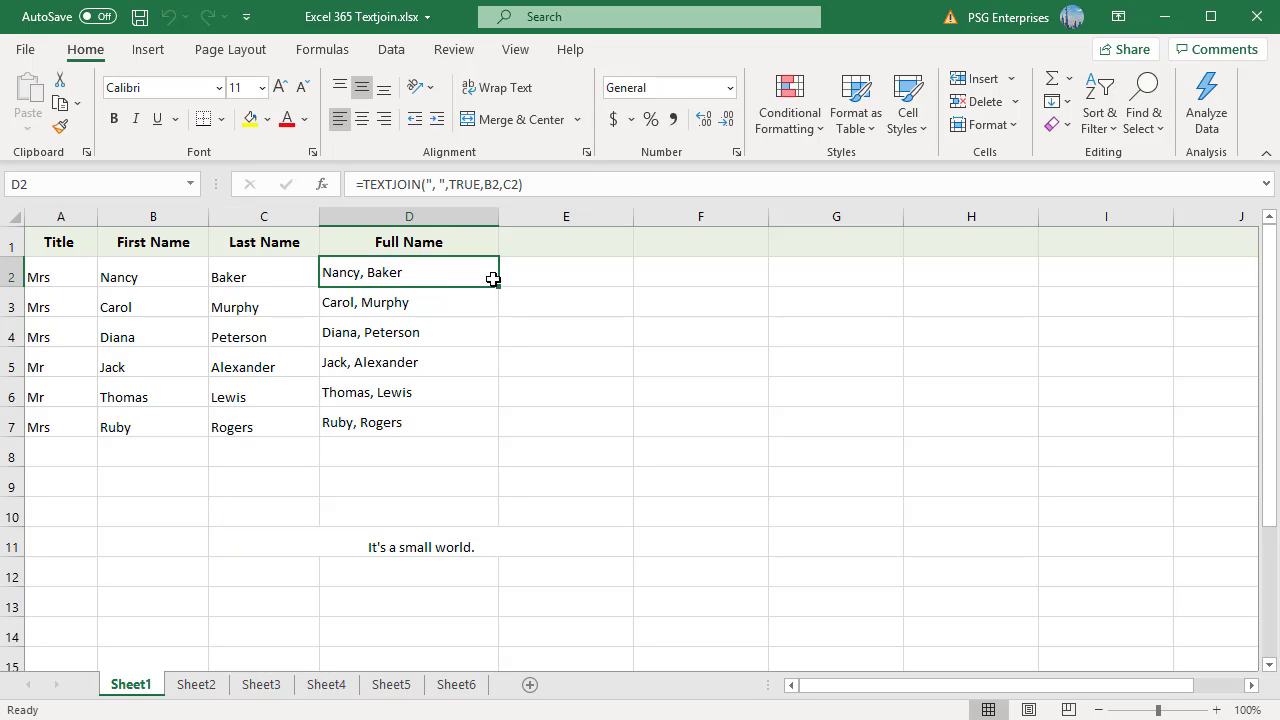
double_click(490, 274)
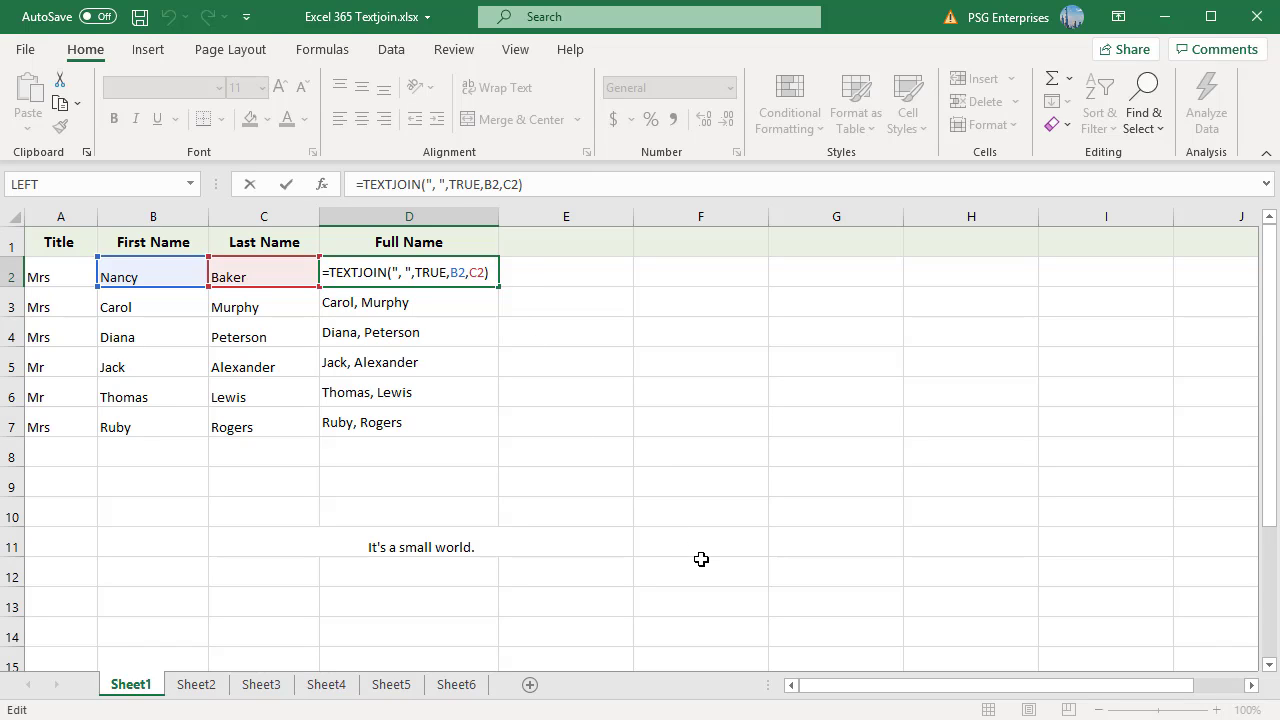
key(ctrl+Return)
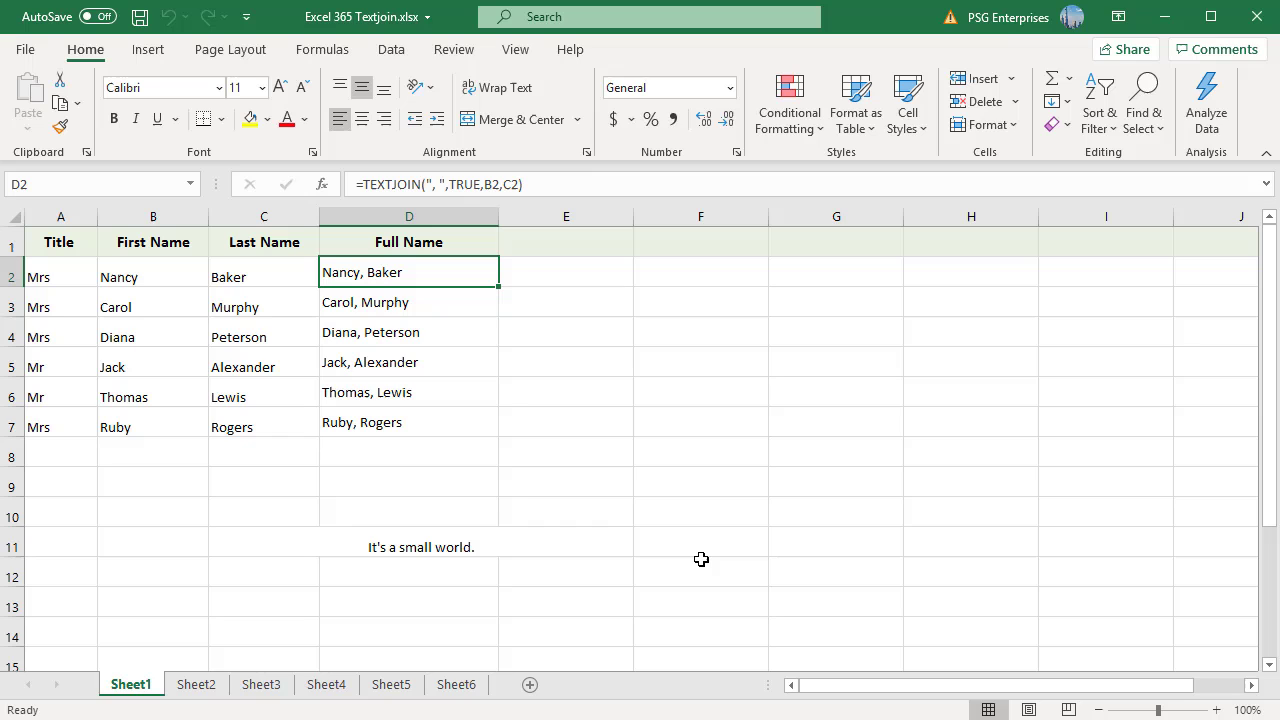
On Sheet2, review B7's =TEXTJOIN(",", FALSE, B2:B6) team results formula, then go to Sheet3
click(189, 690)
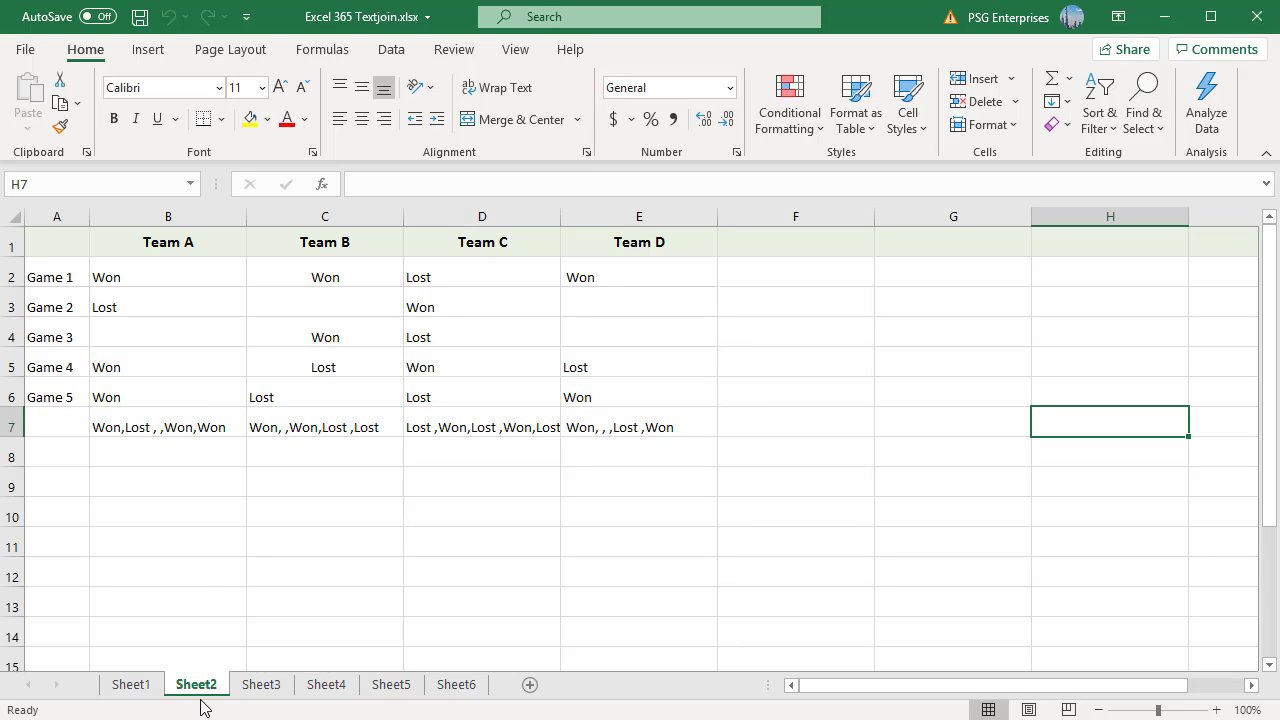
click(230, 428)
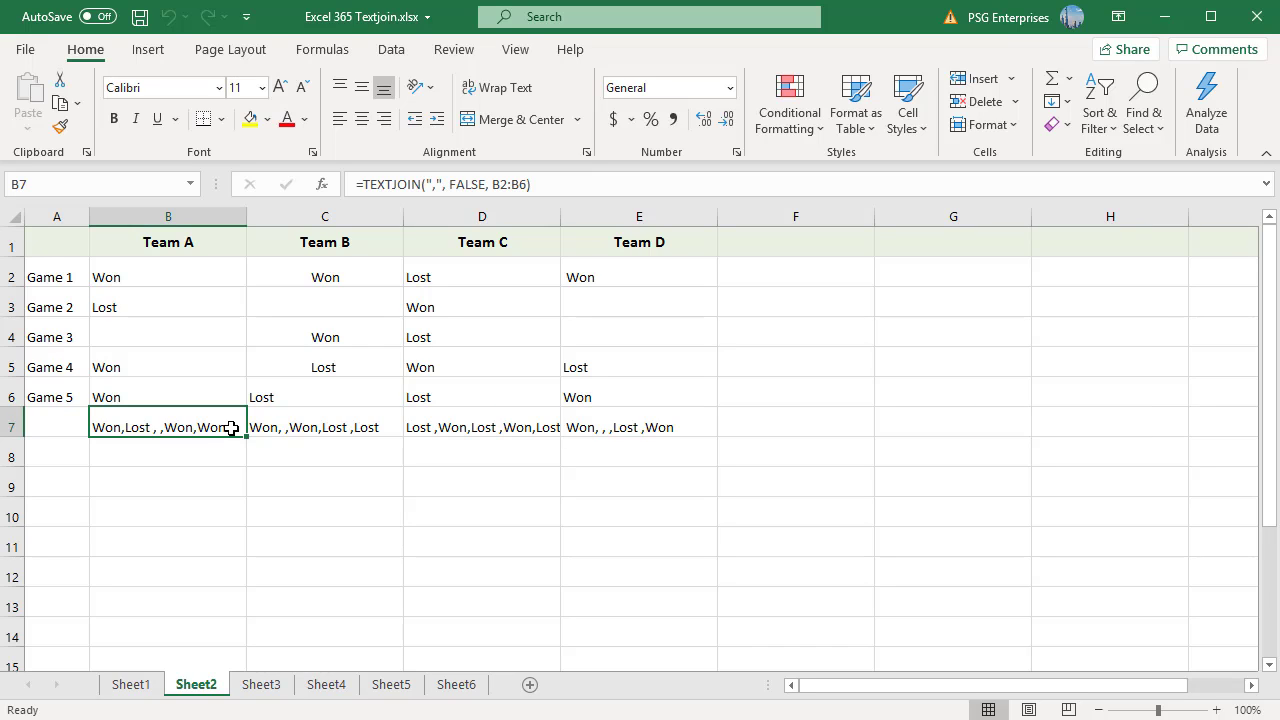
double_click(238, 428)
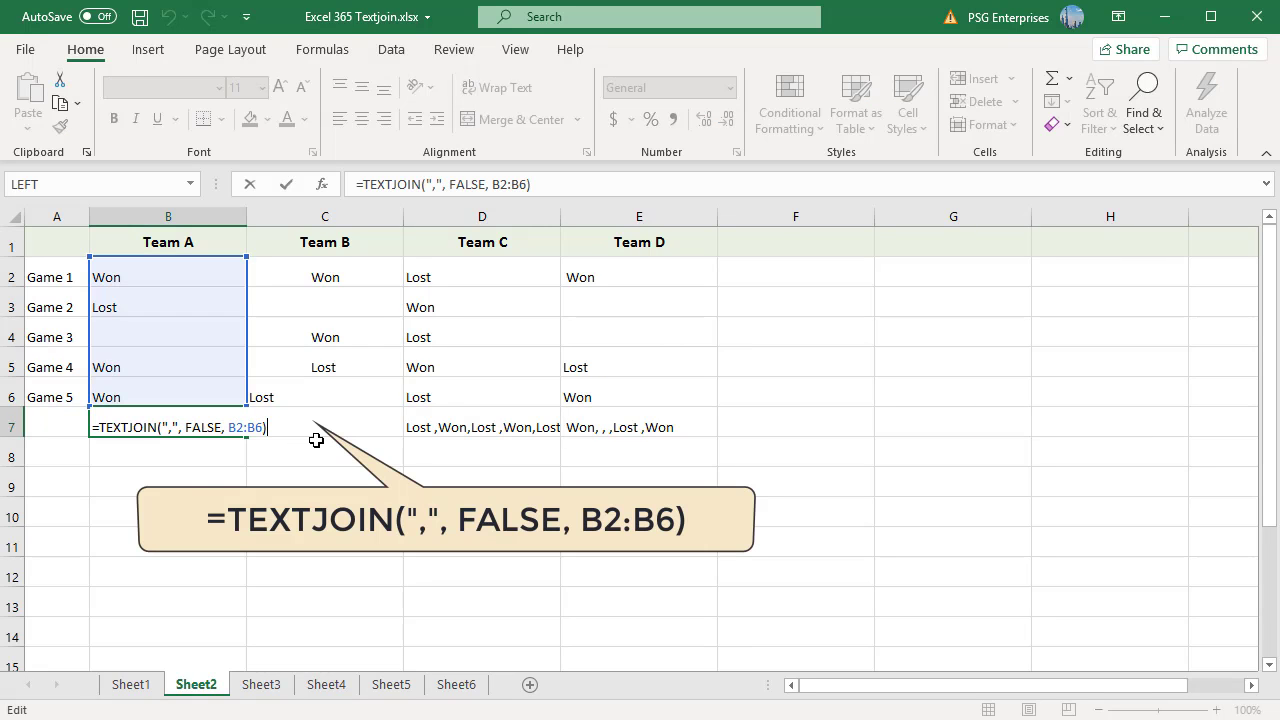
key(End)
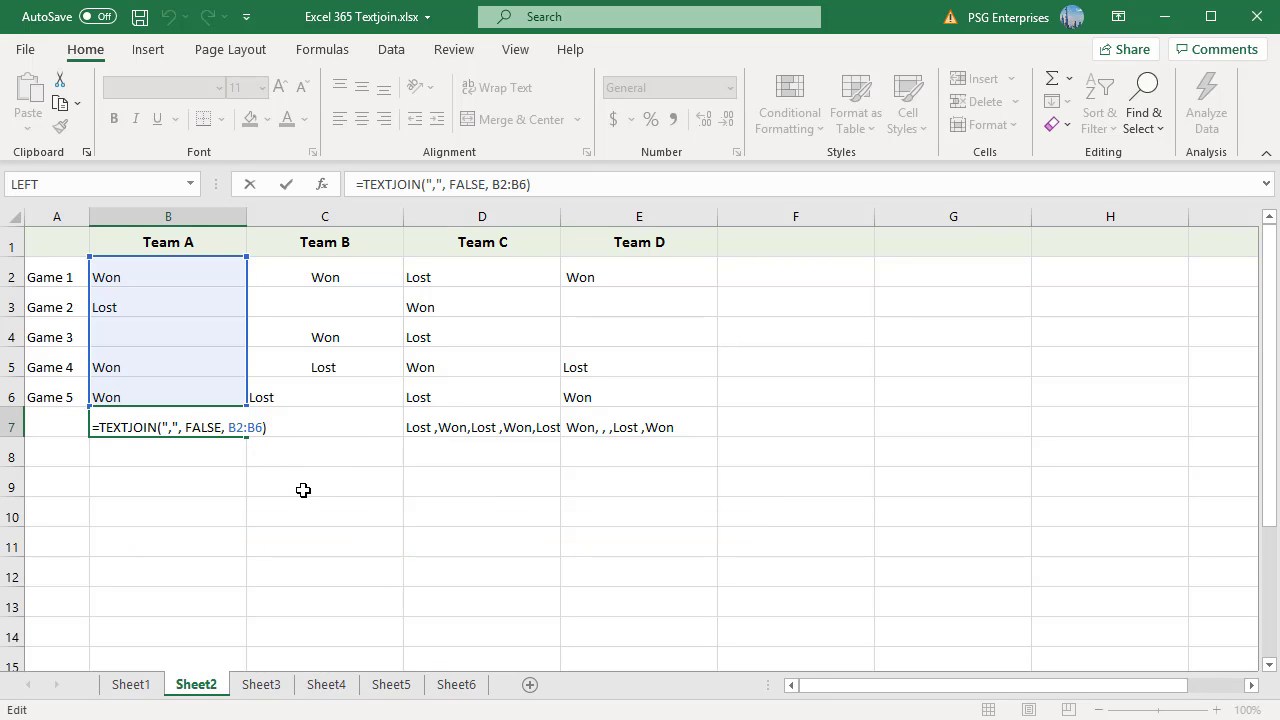
key(ctrl+Return)
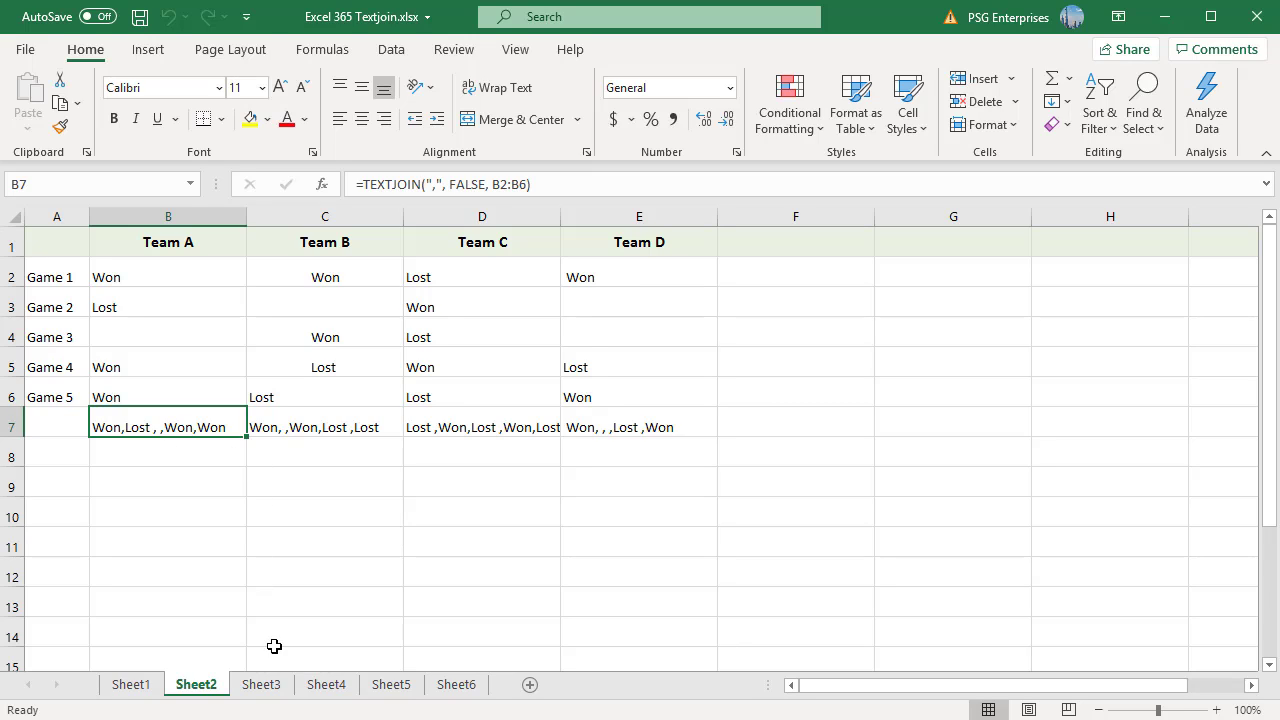
click(270, 686)
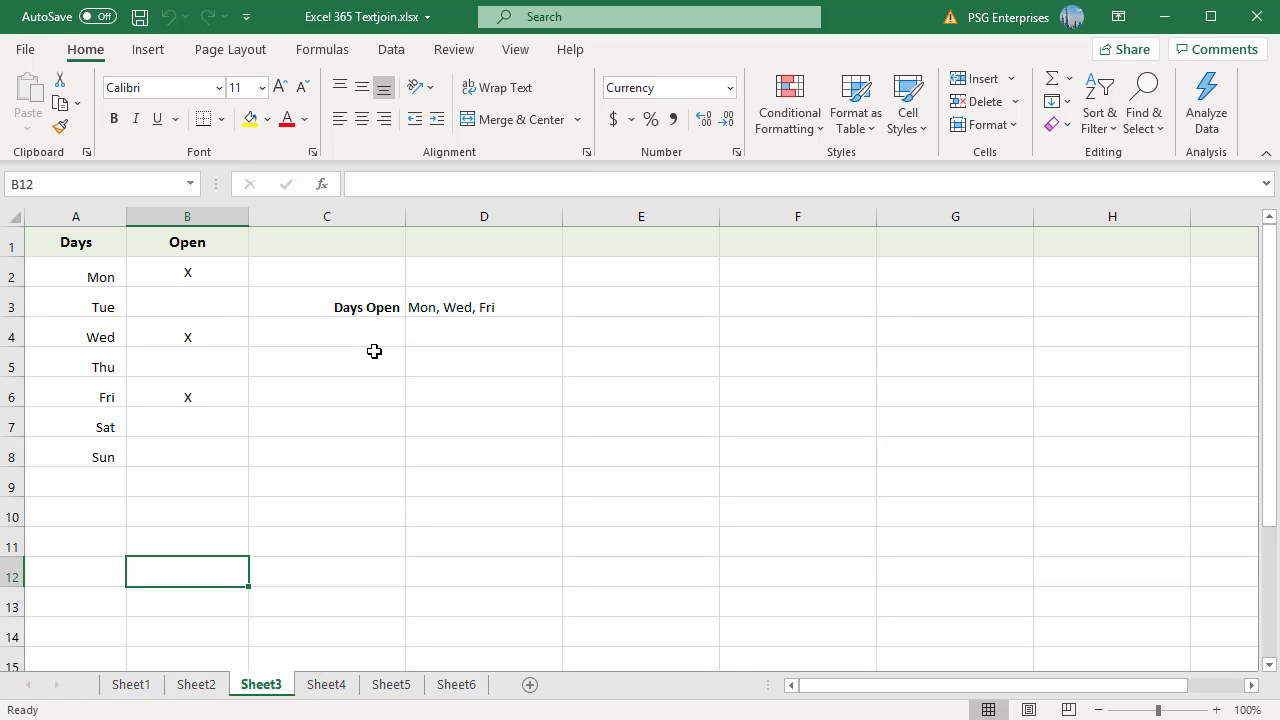
Review D3's TEXTJOIN/IF Days Open formula unchanged, then go to Sheet4
click(492, 306)
key(F2)
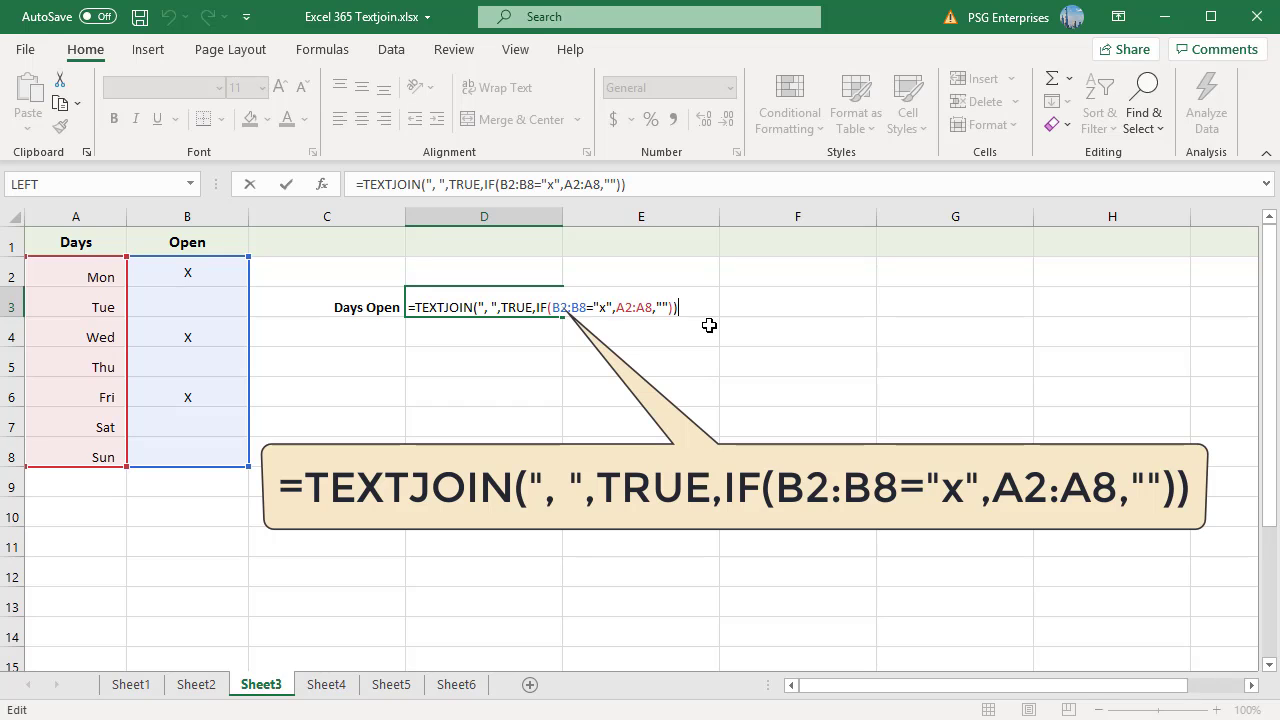
key(ctrl+Return)
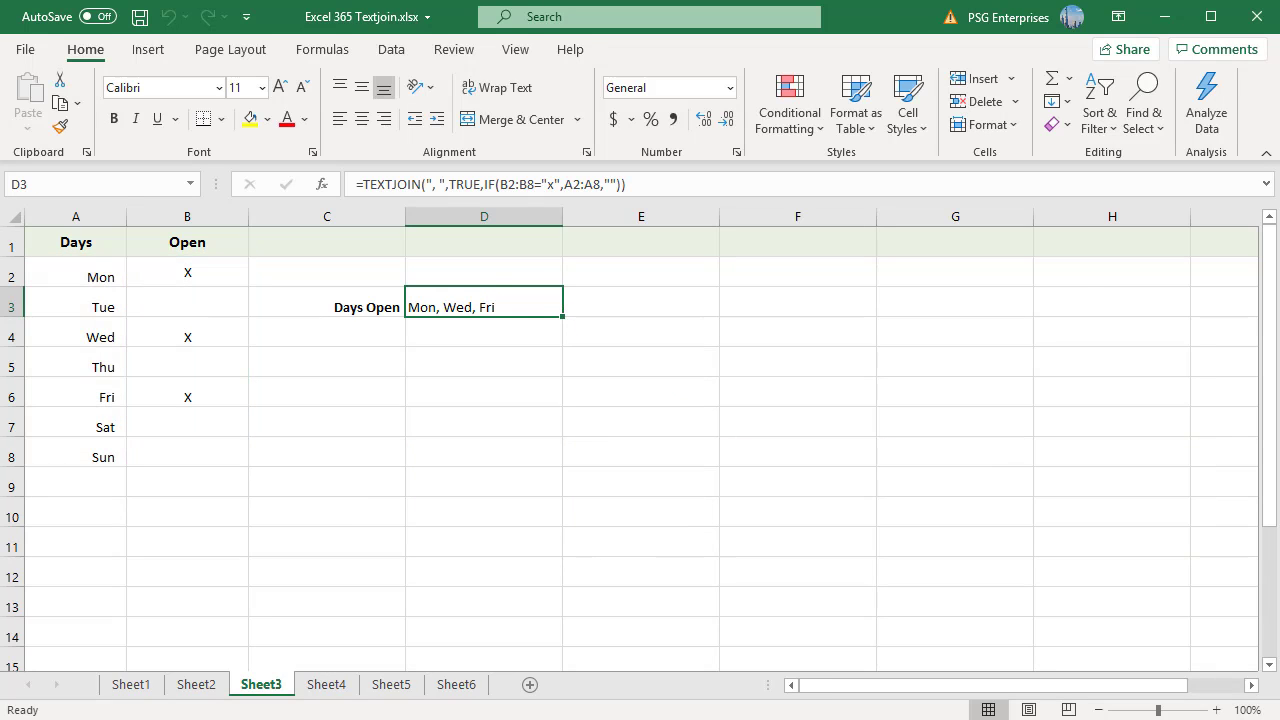
click(324, 688)
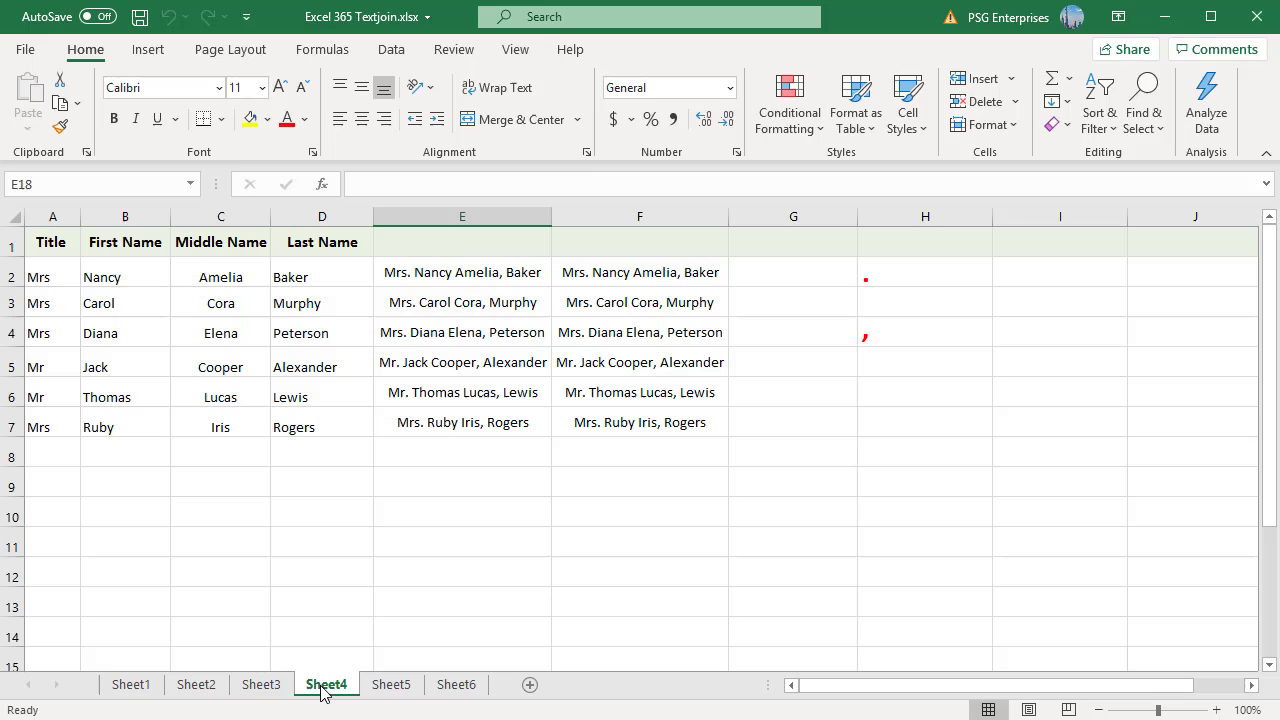
click(533, 276)
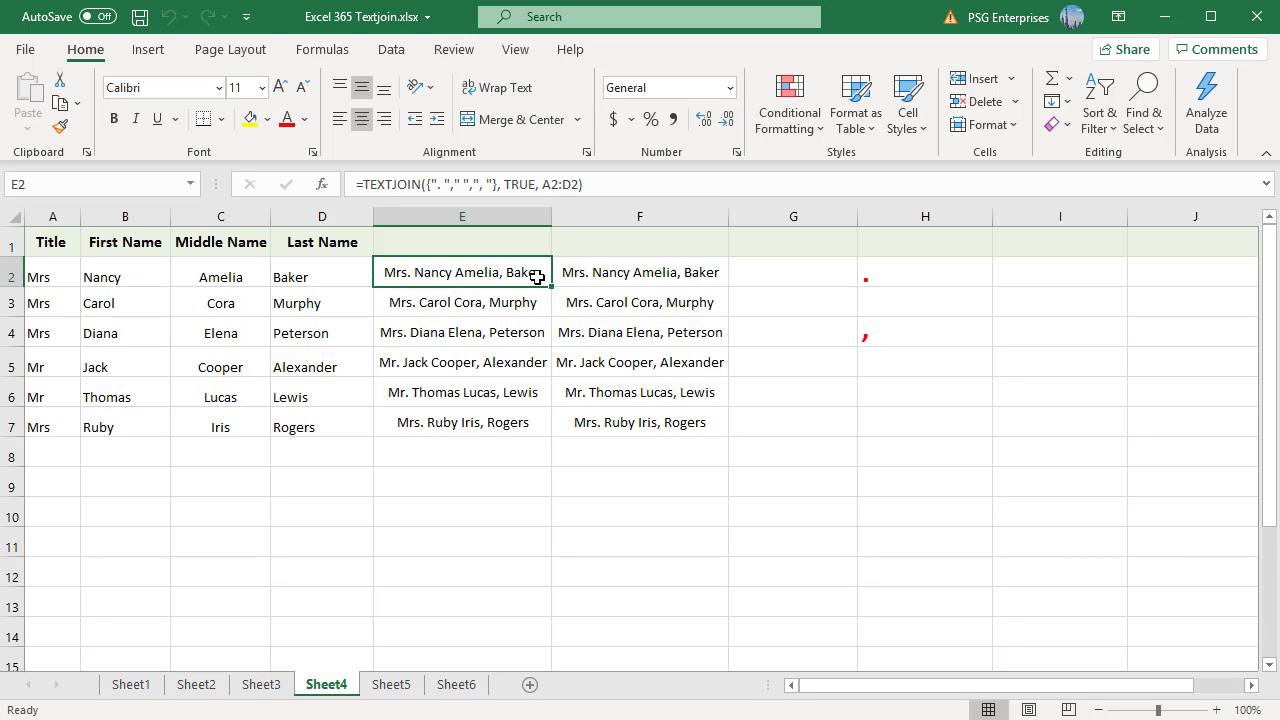
double_click(537, 277)
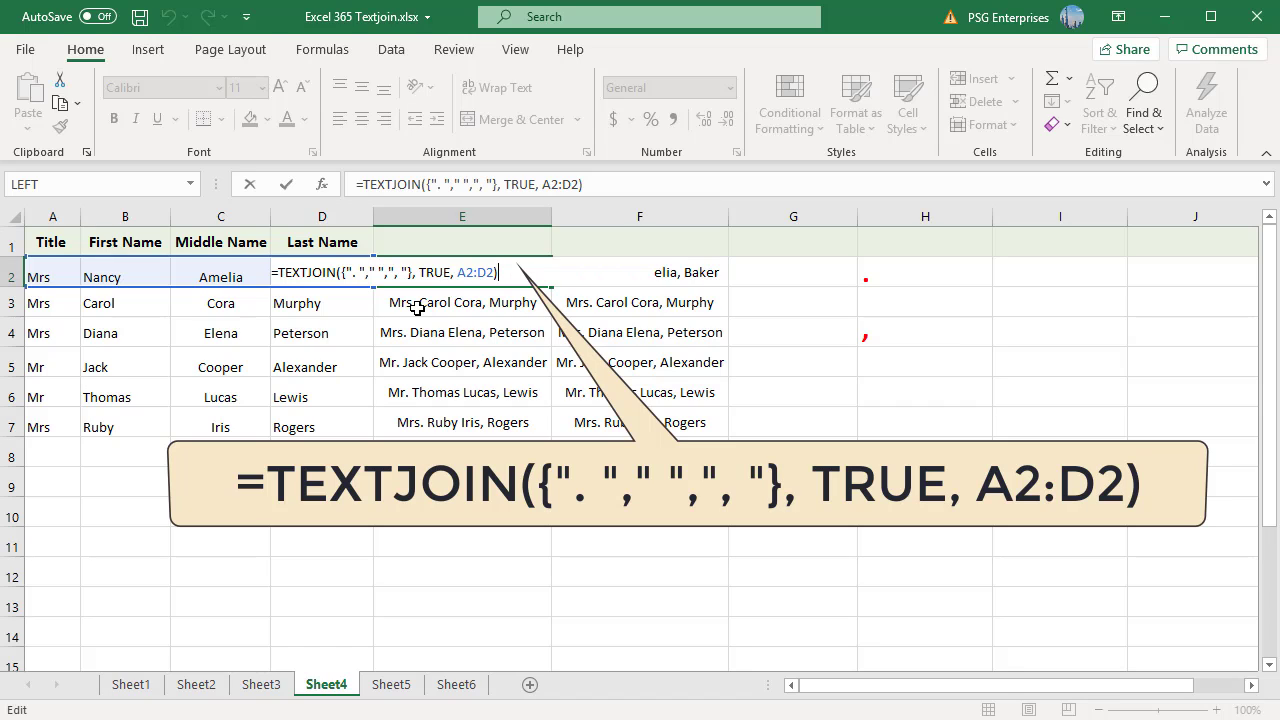
key(Return)
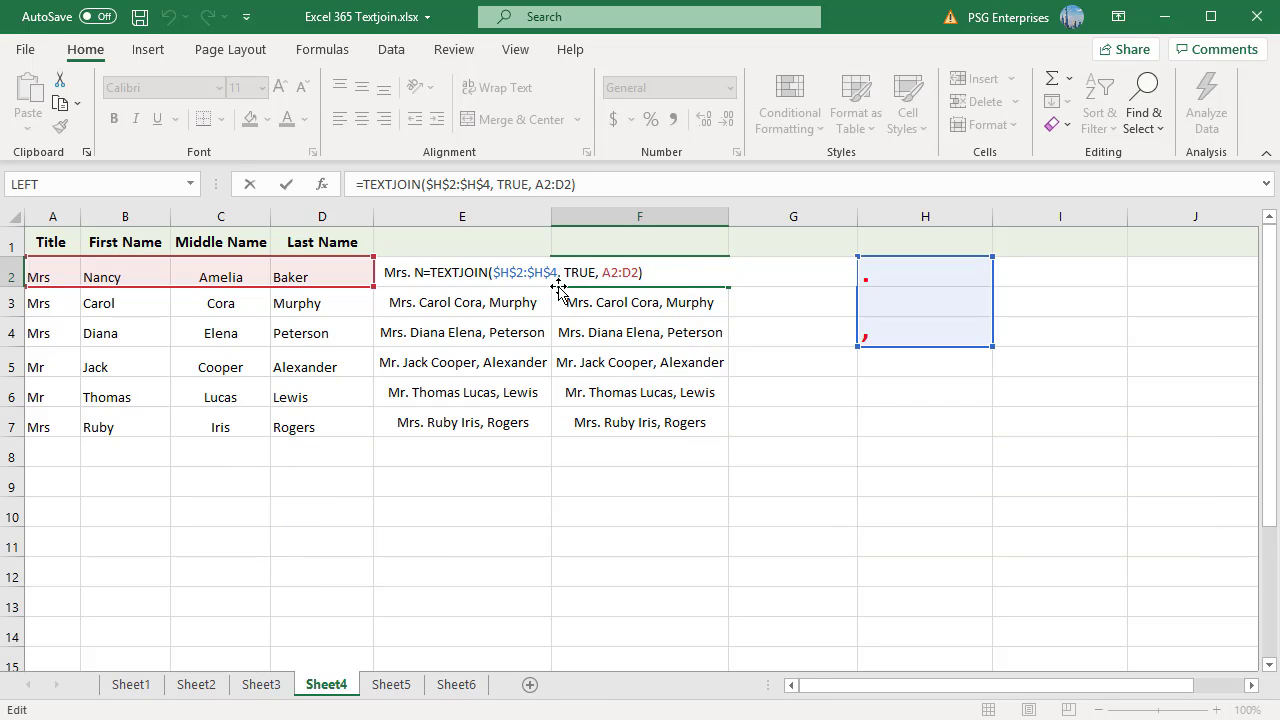
key(ctrl+Return)
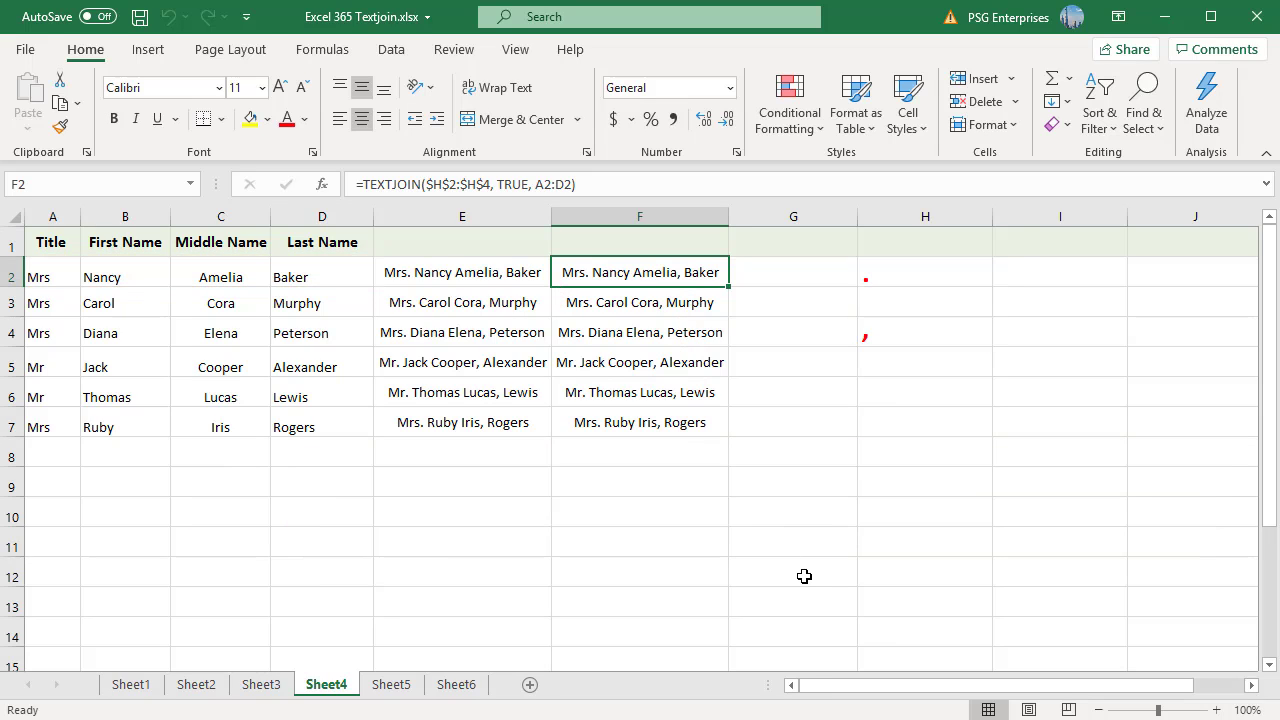
On Sheet5, review D2's =TEXTJOIN({" ",". "}, TRUE, A2, LEFT(B2,1), C2) formula without changes
click(402, 688)
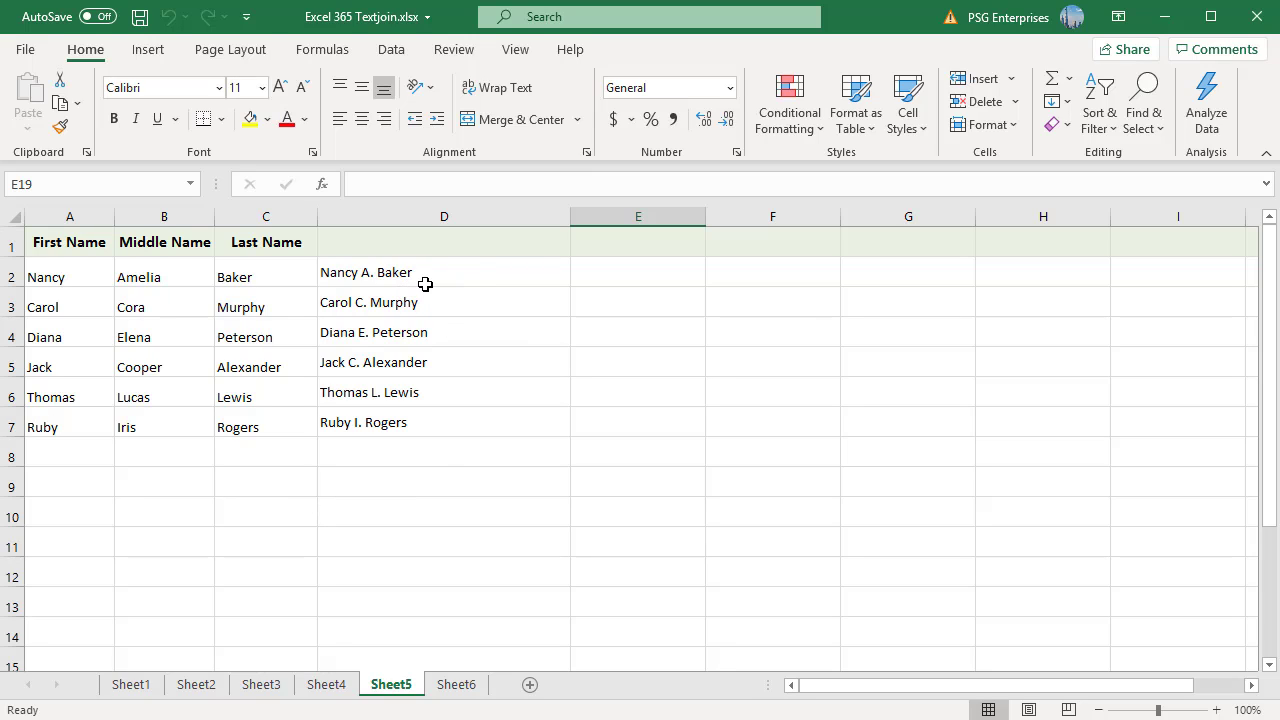
click(495, 277)
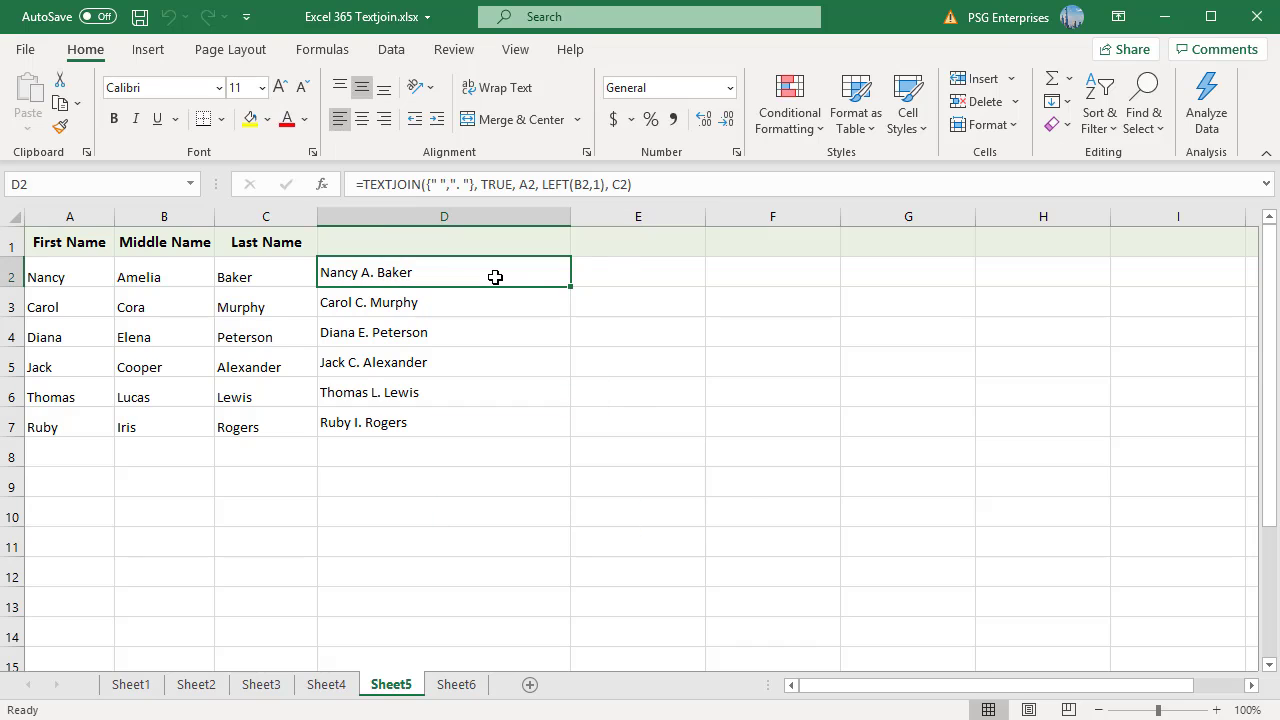
double_click(495, 277)
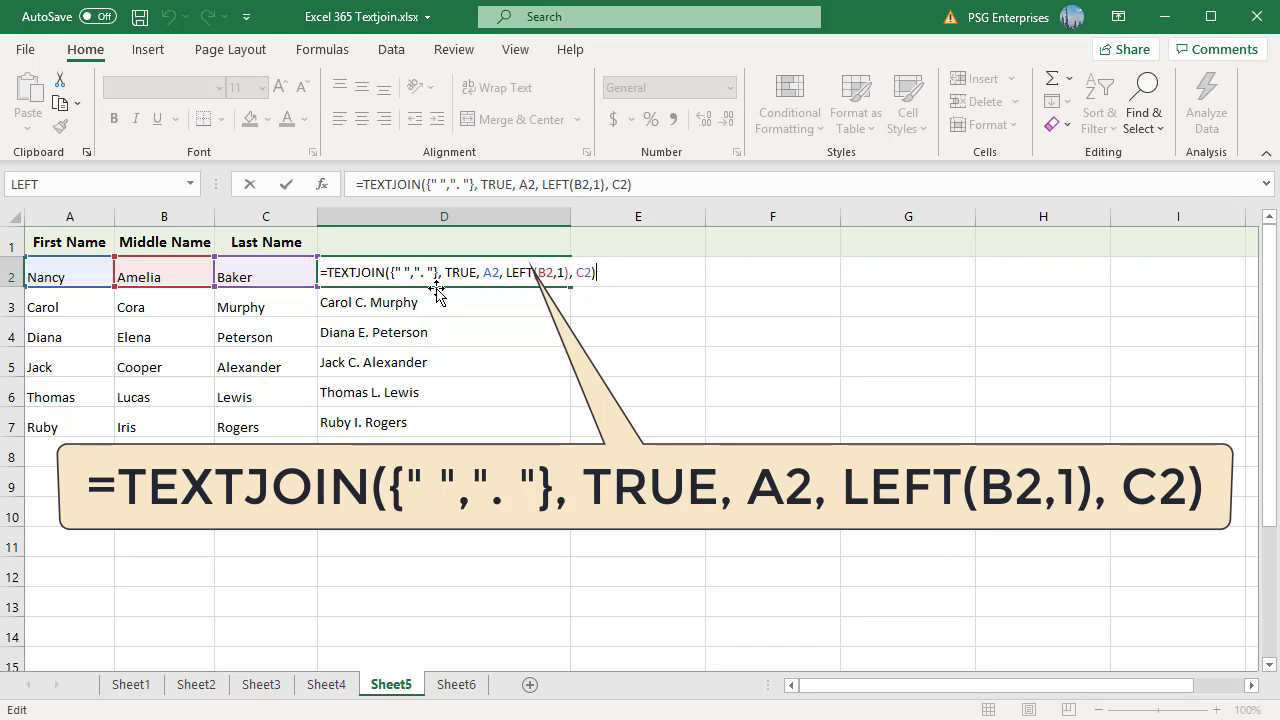
key(Escape)
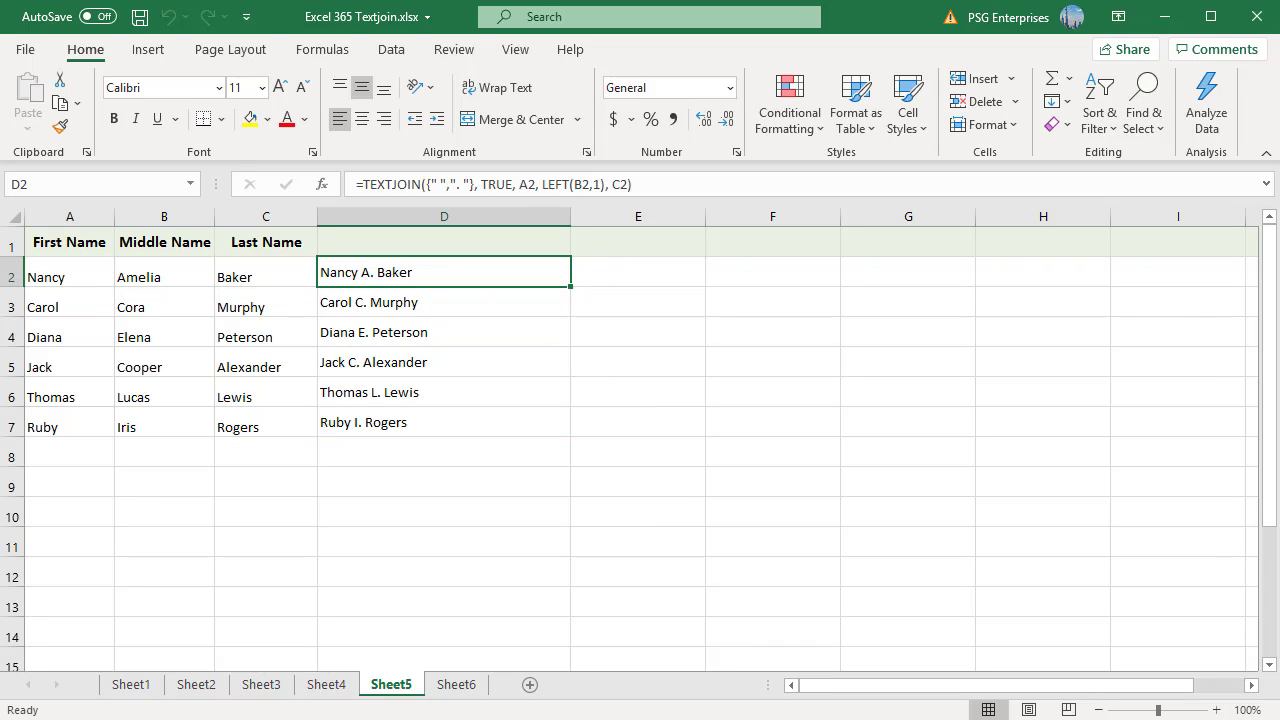
On Sheet6, review C2's raw date-serial formula and D2's TEXT(B2,"mm/dd/yyyy") version
click(452, 688)
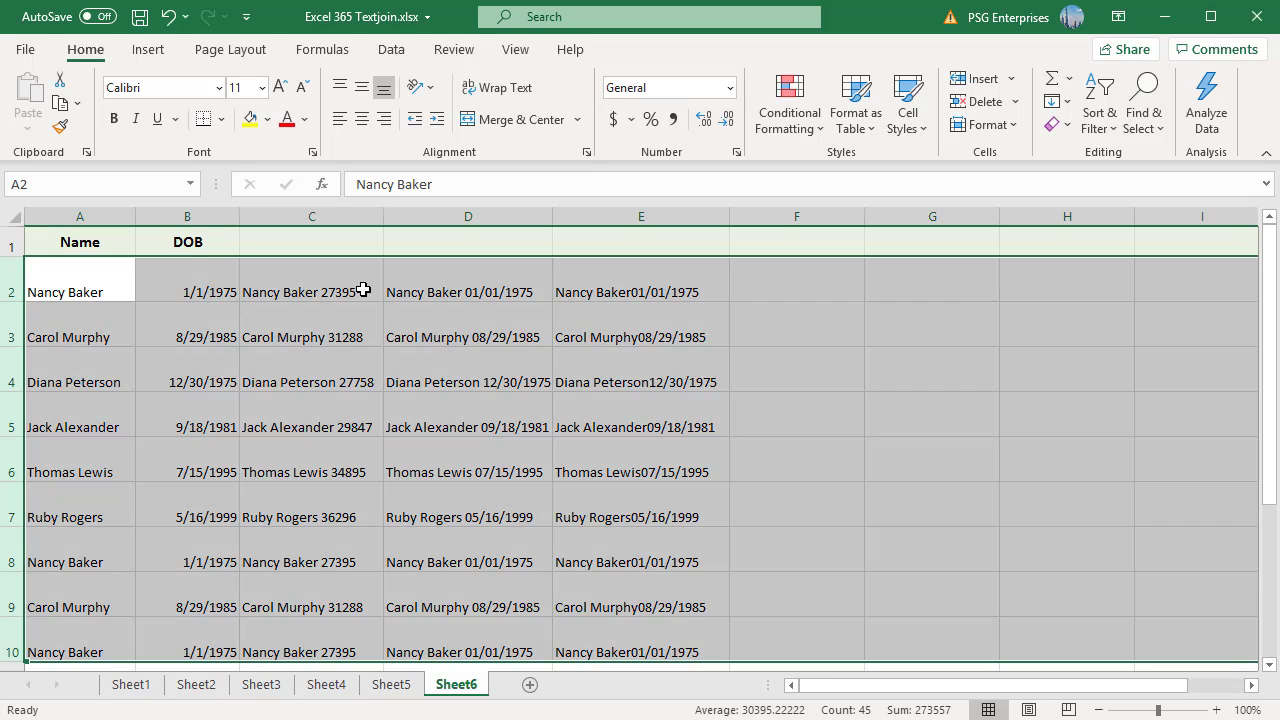
double_click(352, 291)
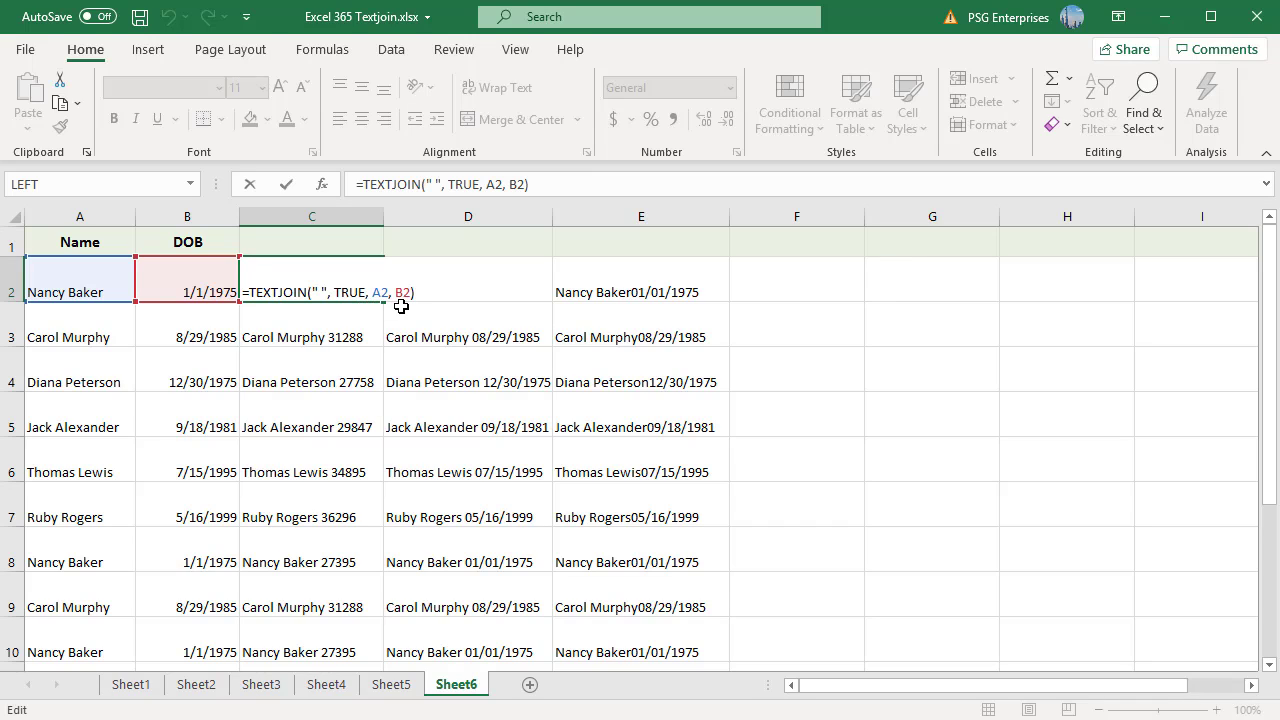
key(Escape)
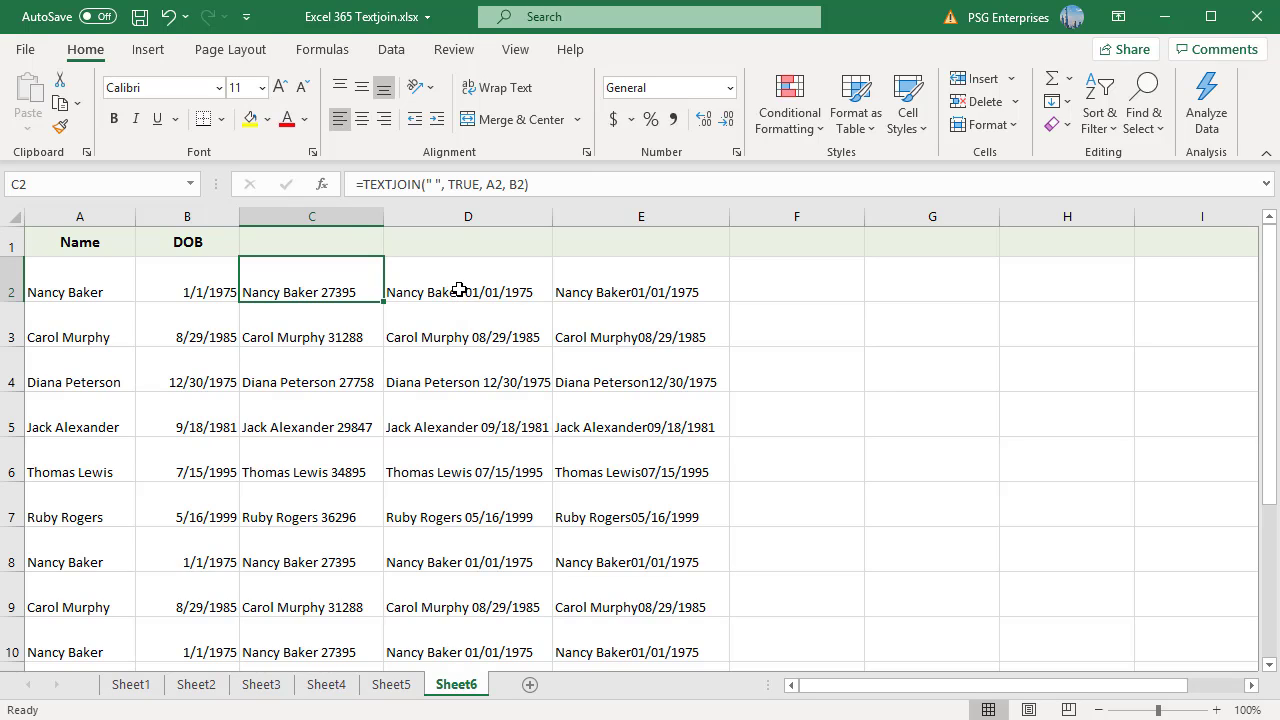
click(459, 289)
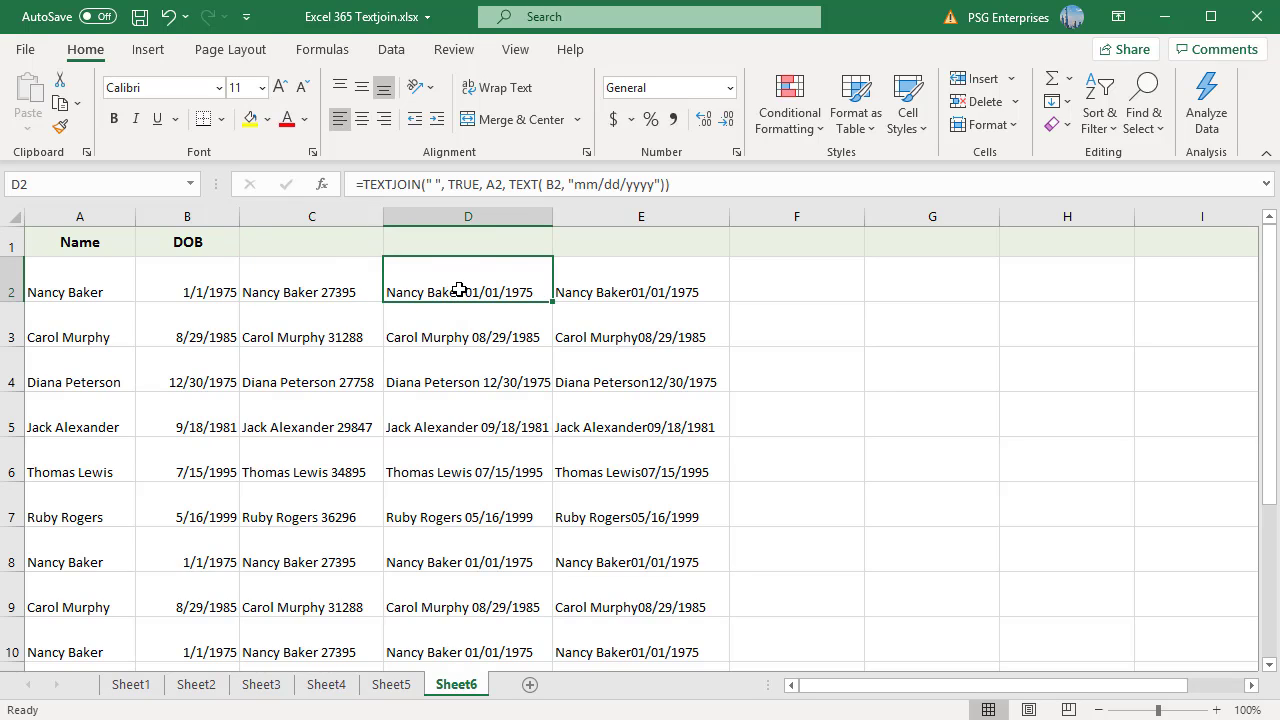
double_click(538, 288)
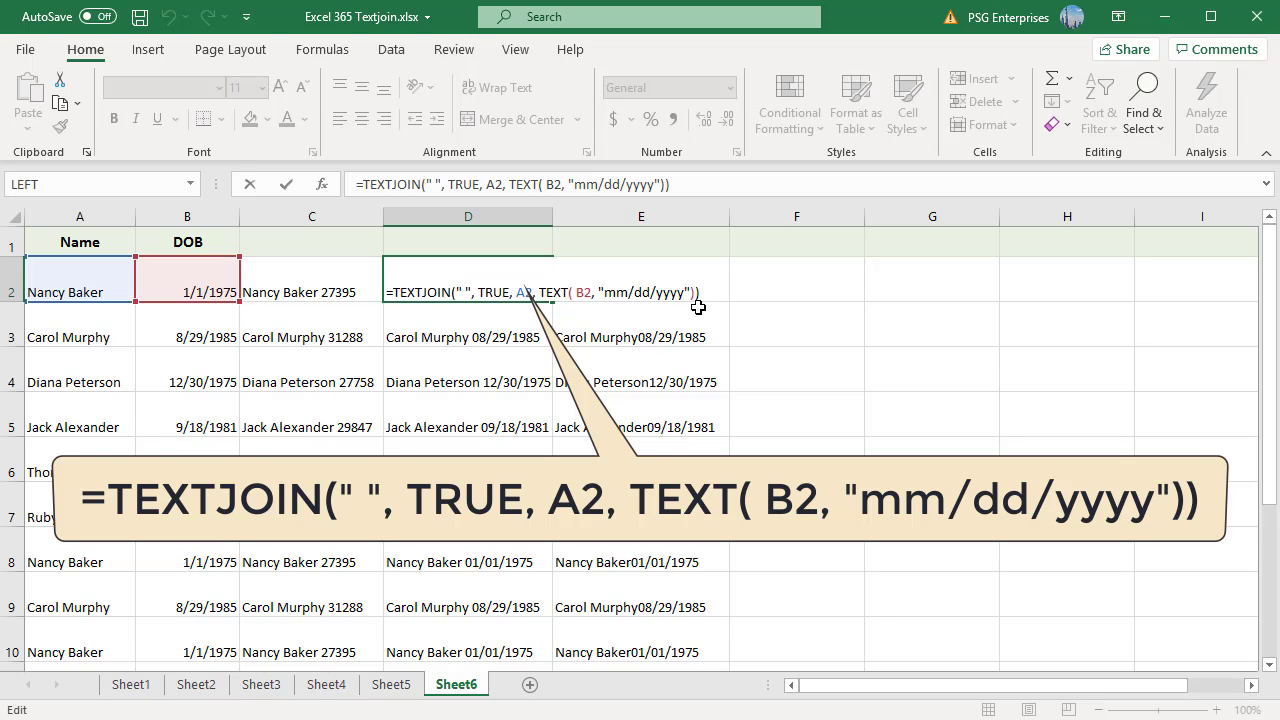
key(ctrl+Return)
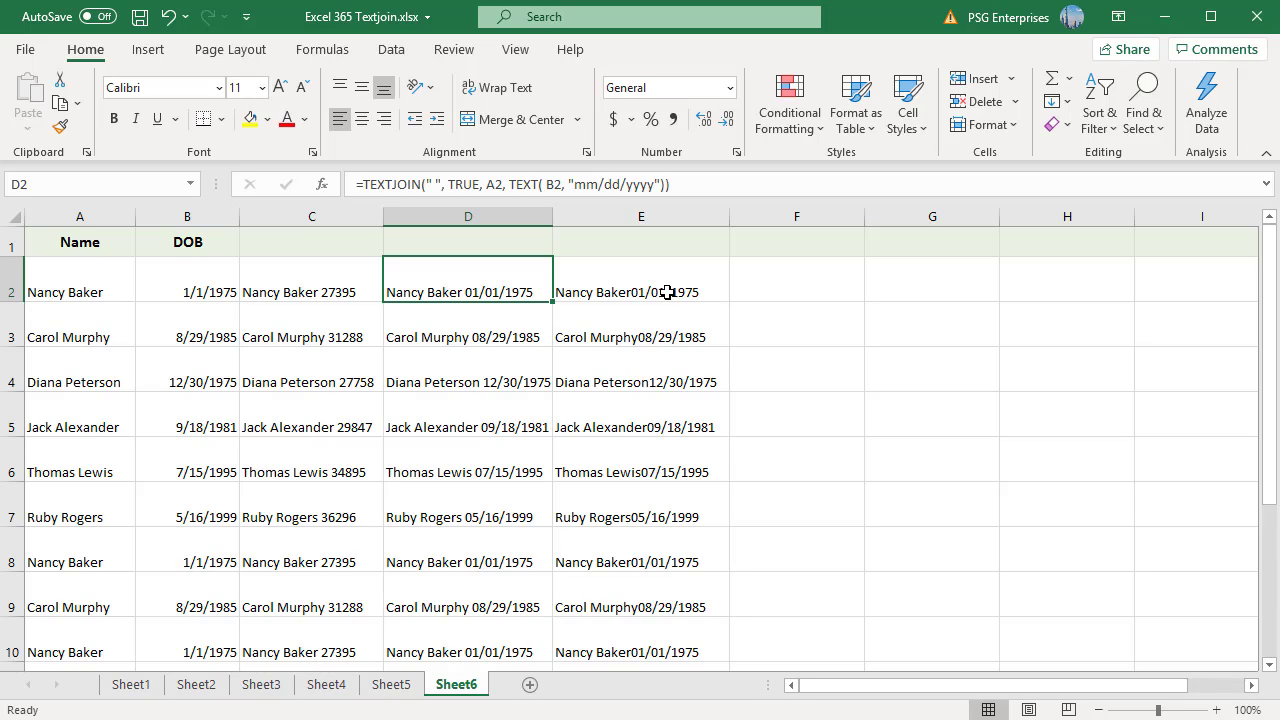
Set E2 to =TEXTJOIN(CHAR(10), TRUE, A2, TEXT(B2,"mm/dd/yyyy")) for a line break
click(667, 292)
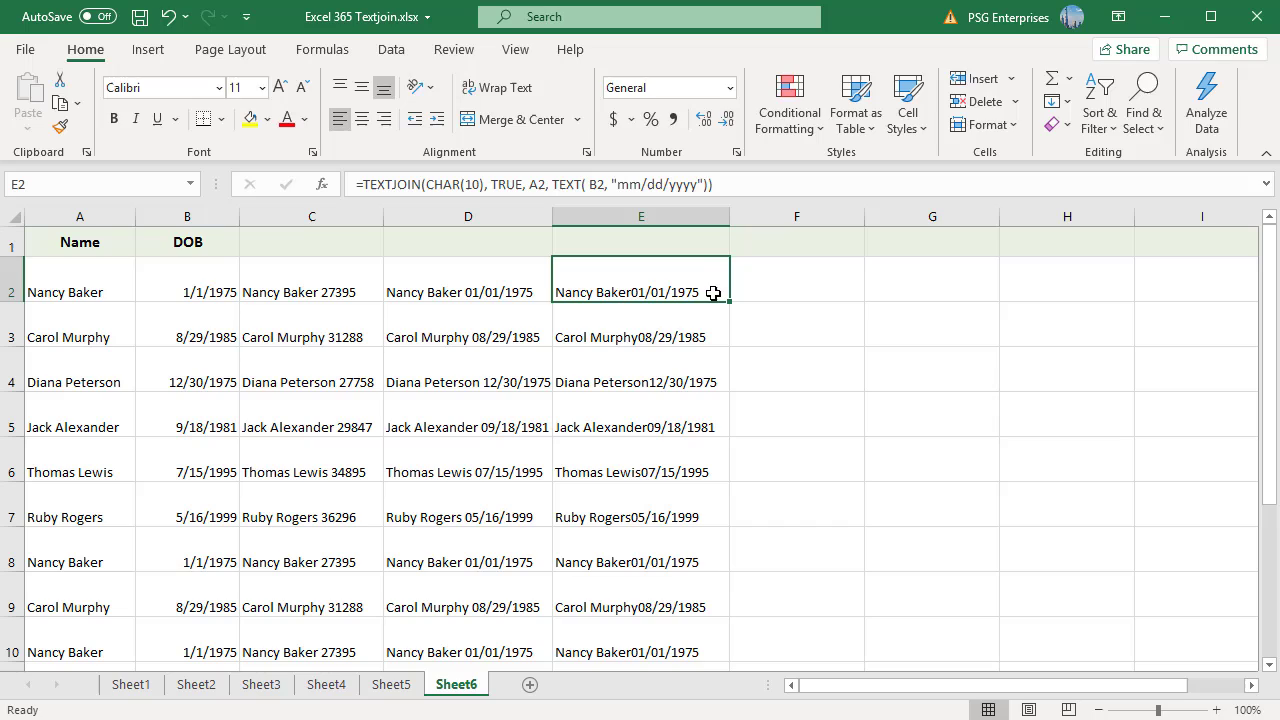
double_click(718, 292)
click(932, 288)
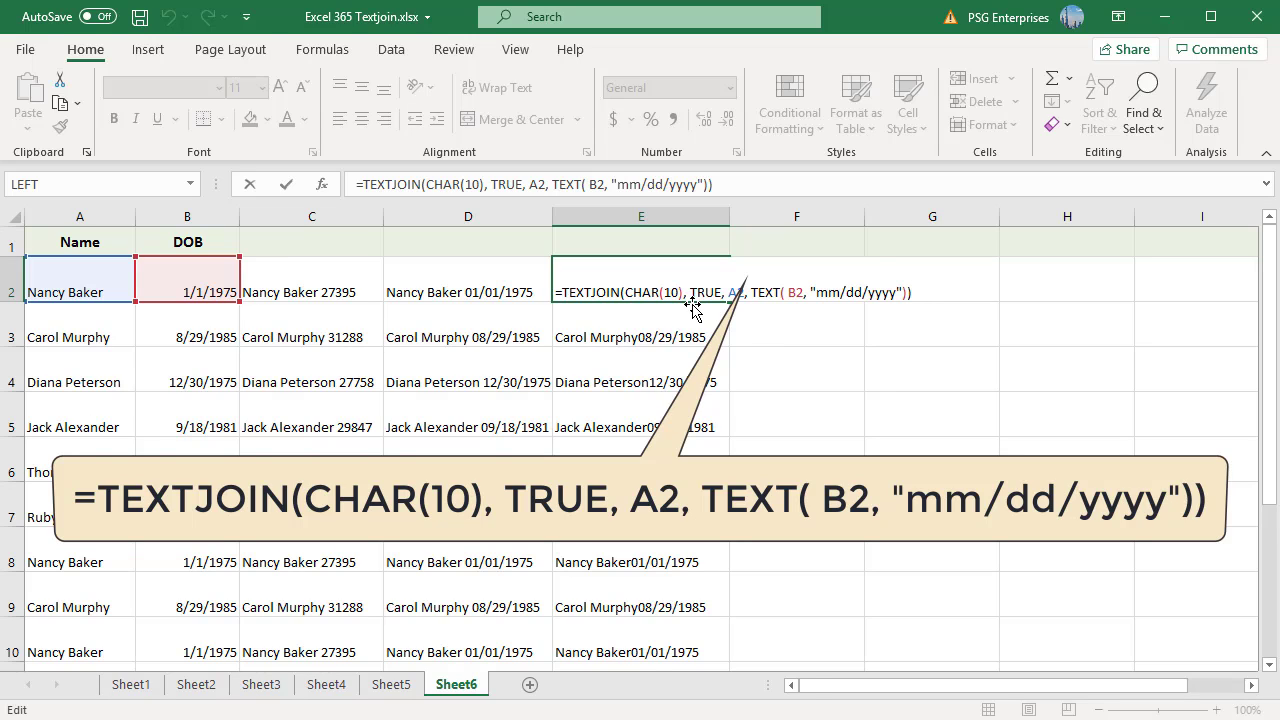
key(ctrl+Return)
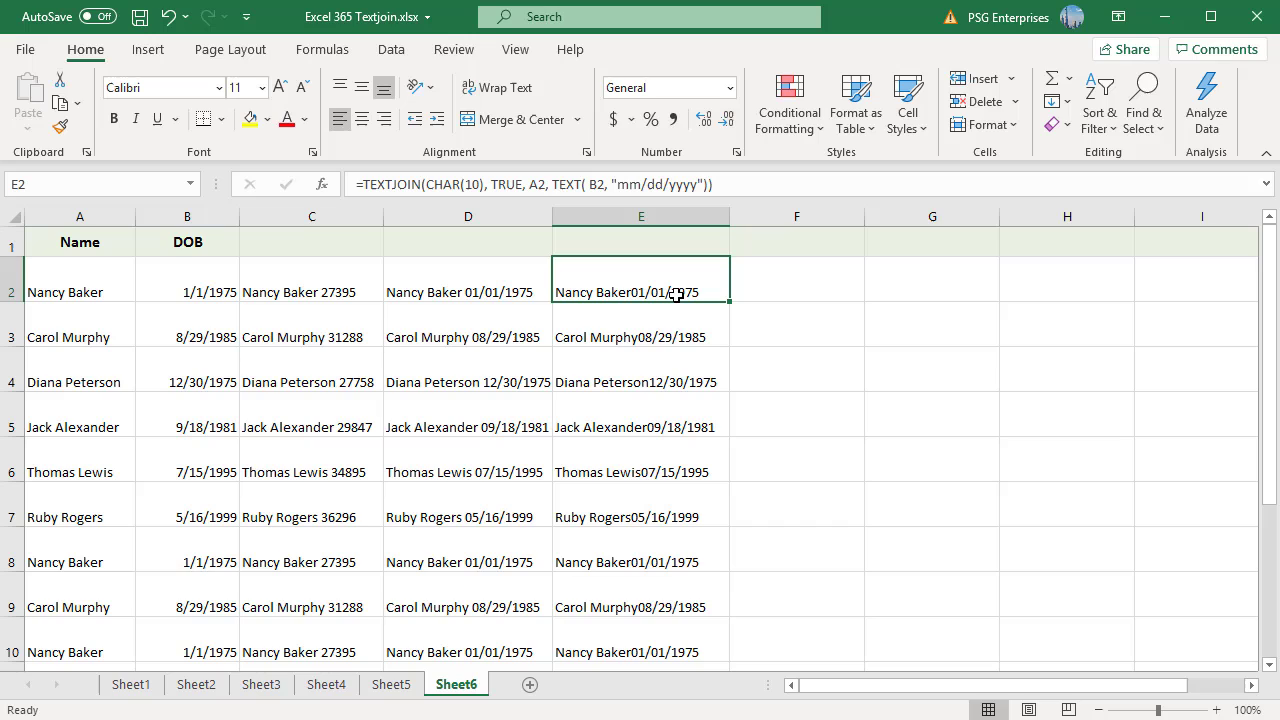
Apply Wrap Text to E2:E10 so each name sits above its date
shift+click(655, 651)
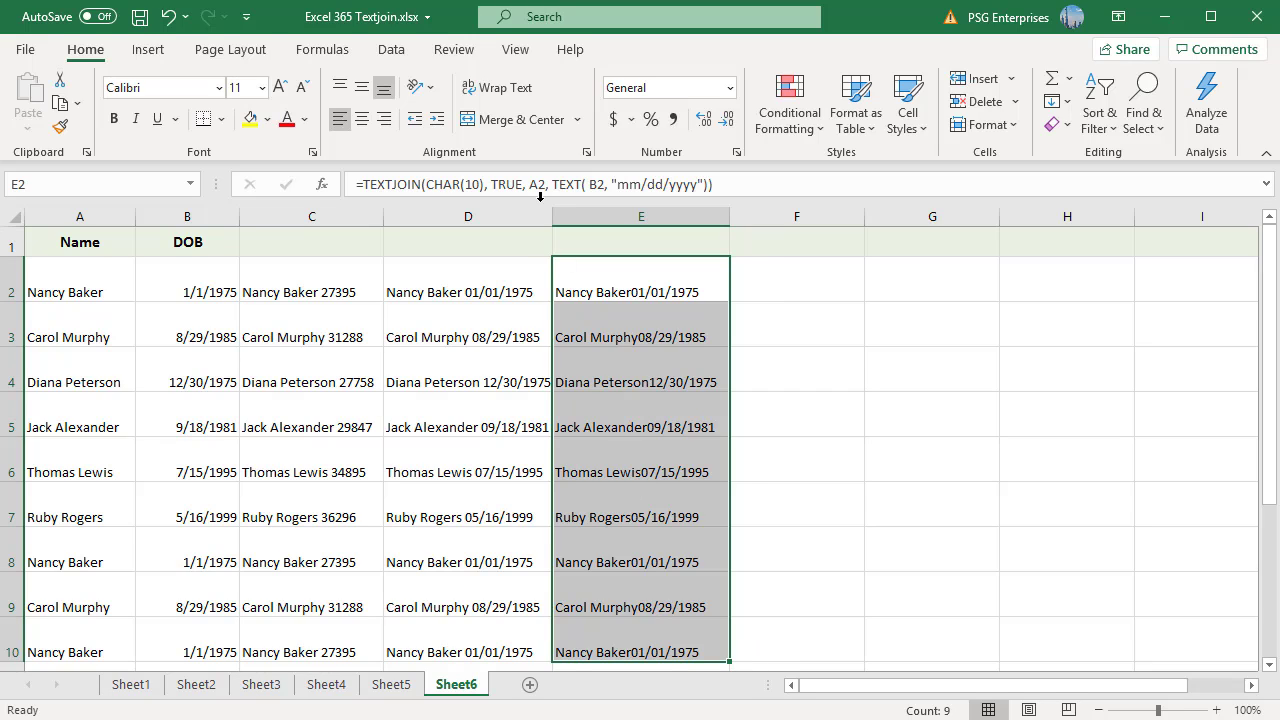
click(505, 90)
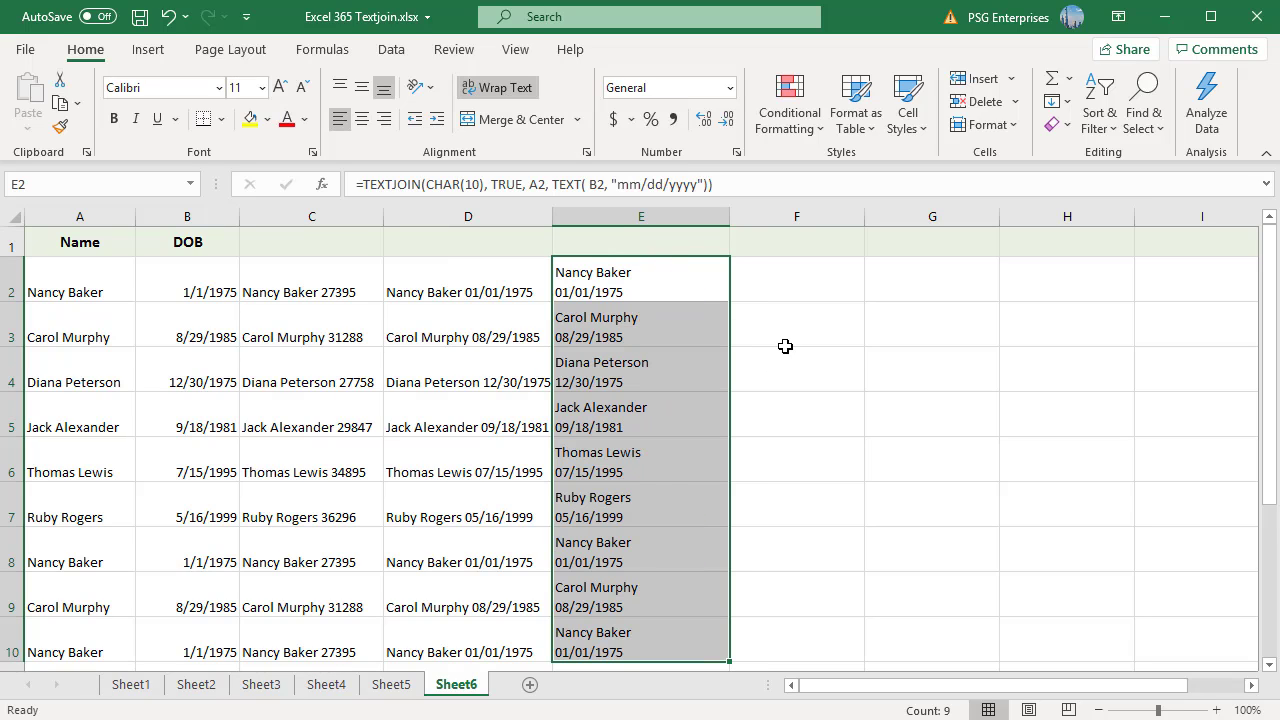
click(772, 296)
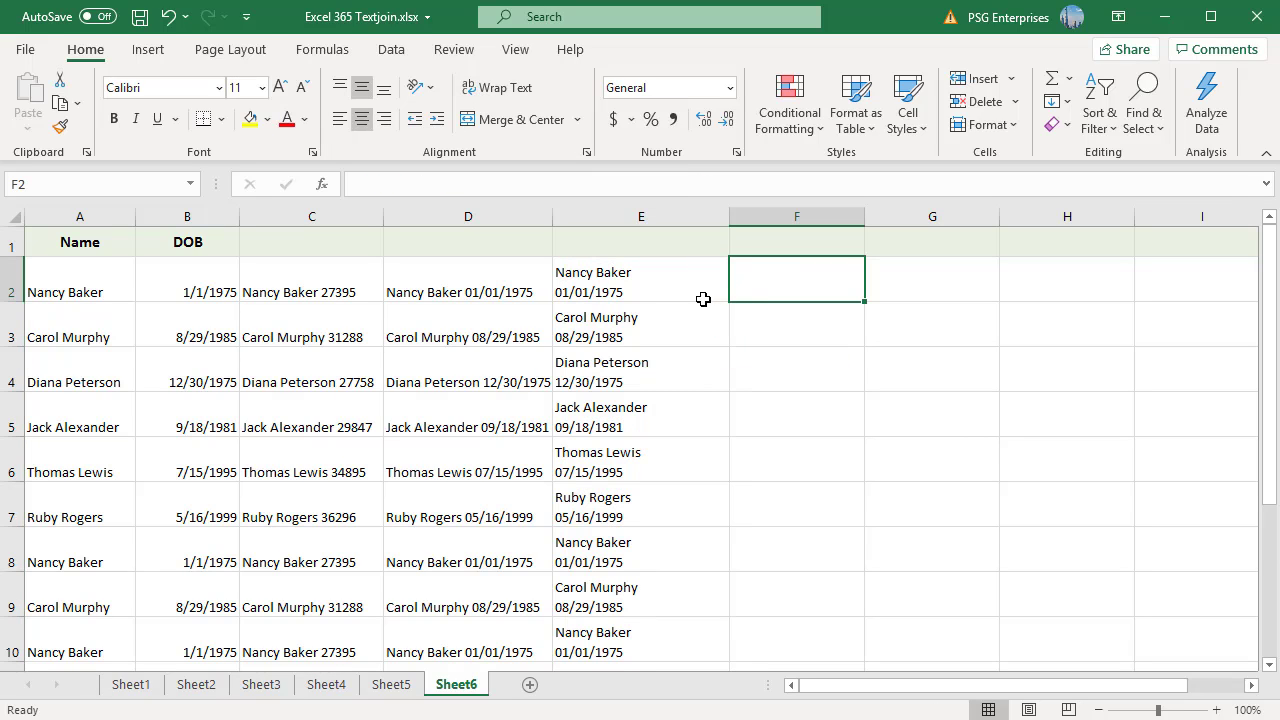